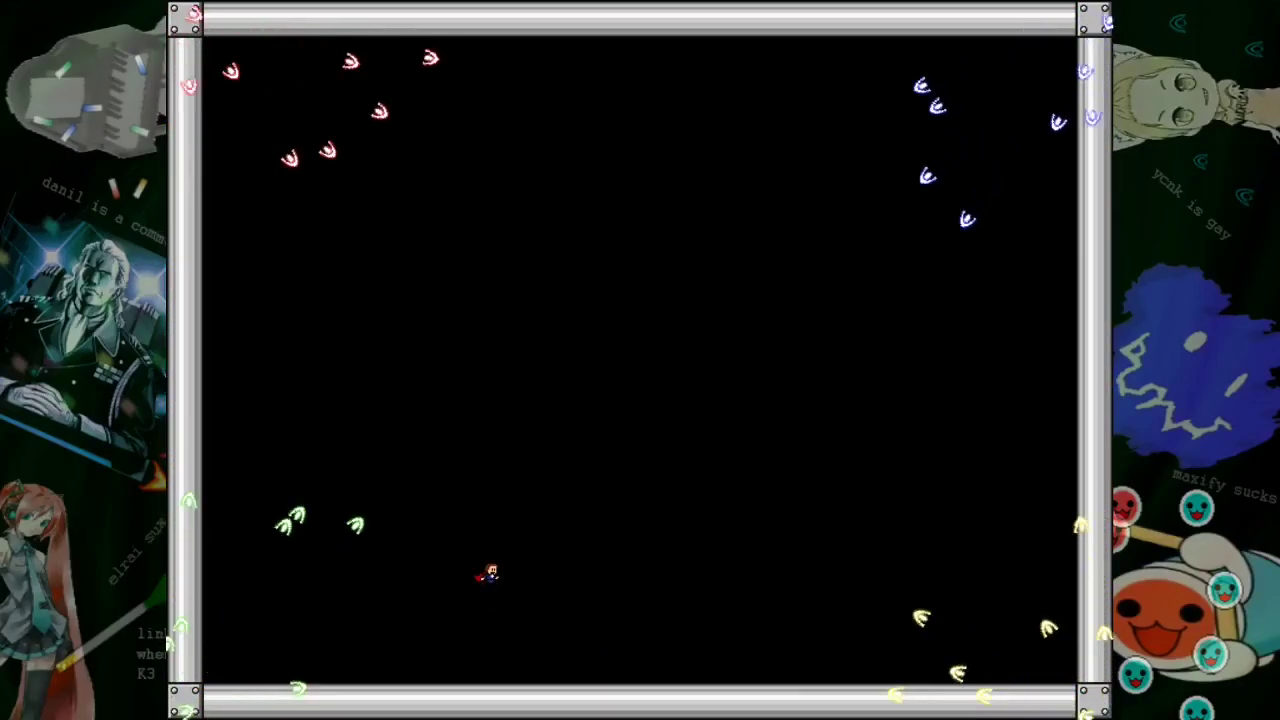
key(Left)
key(Up)
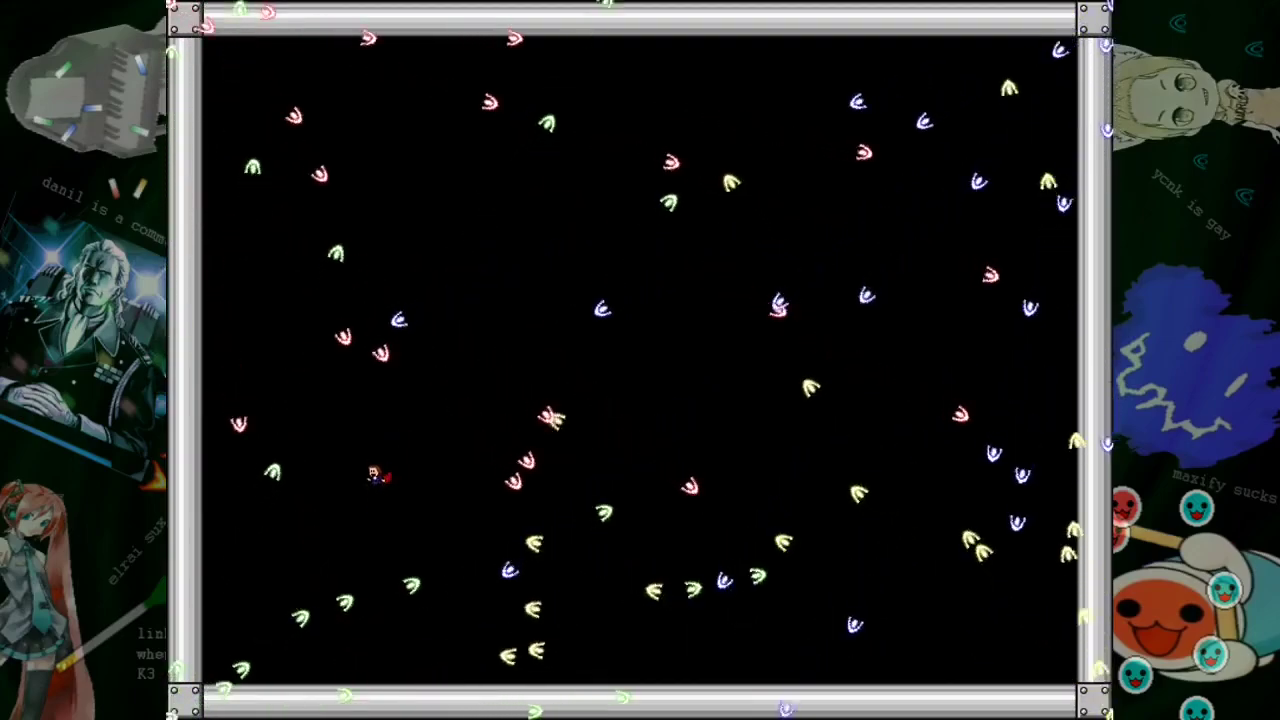
key(Right)
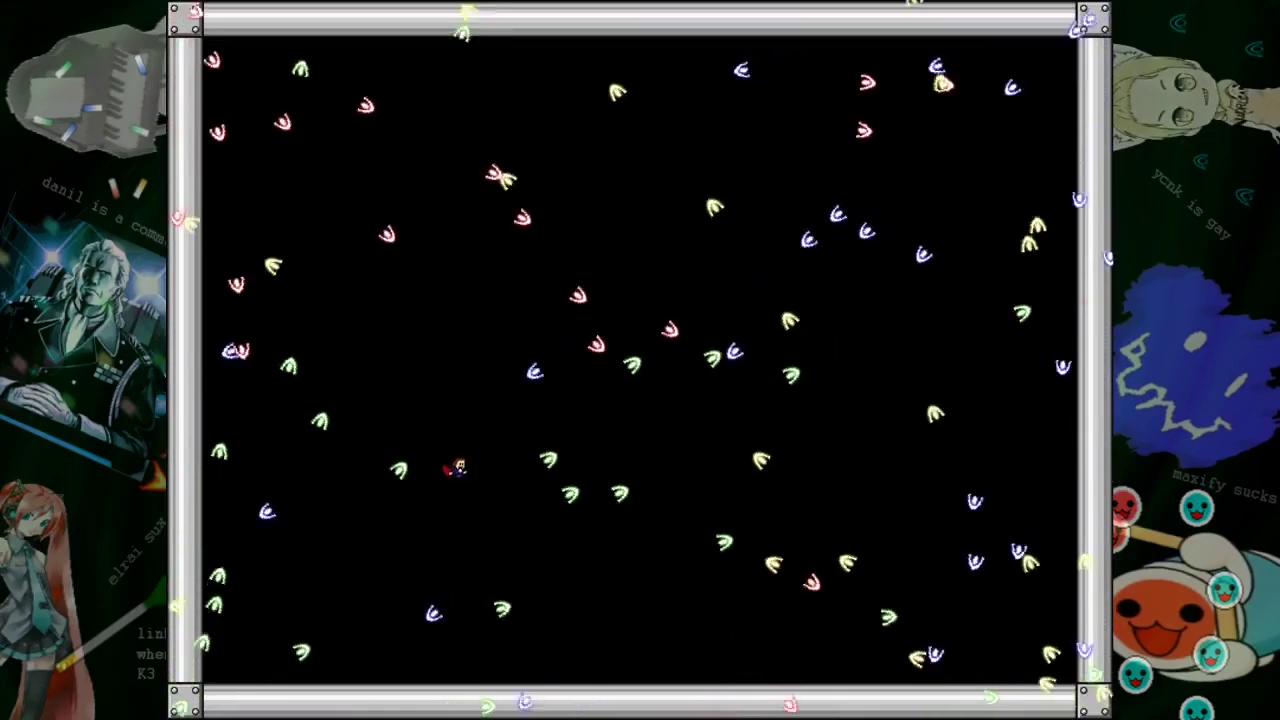
key(Left)
key(Up)
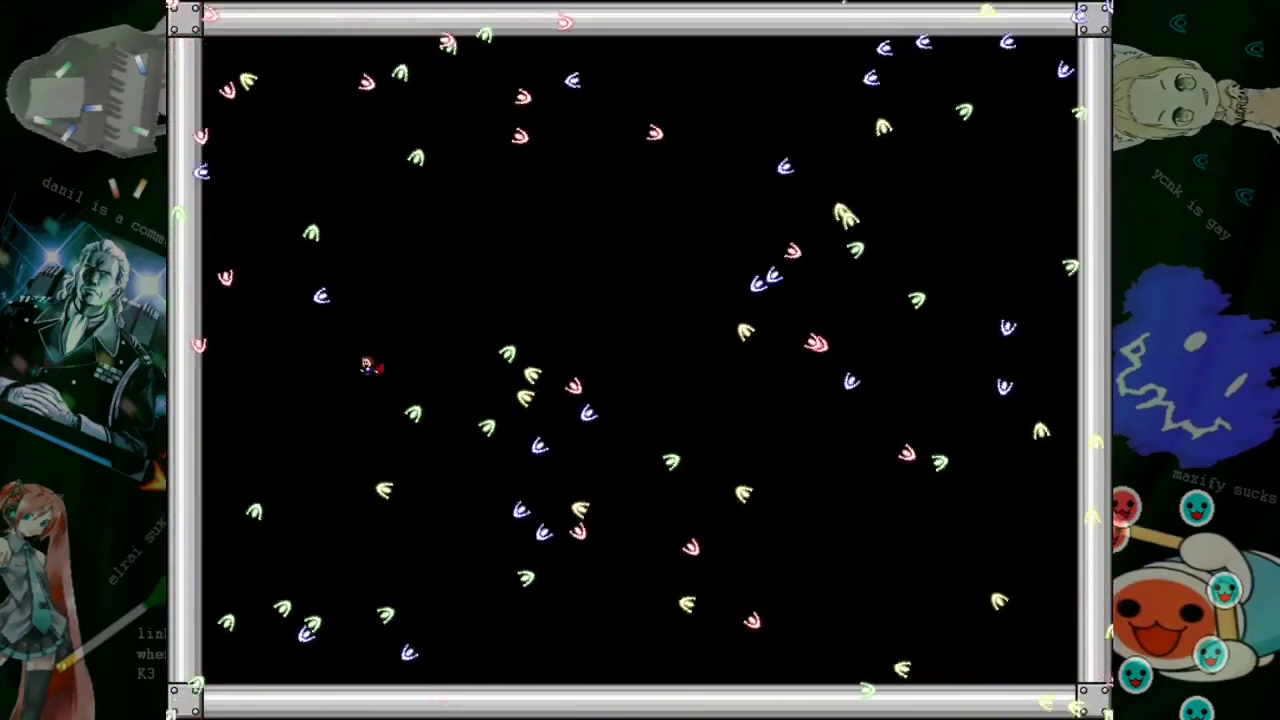
key(Right)
key(Up)
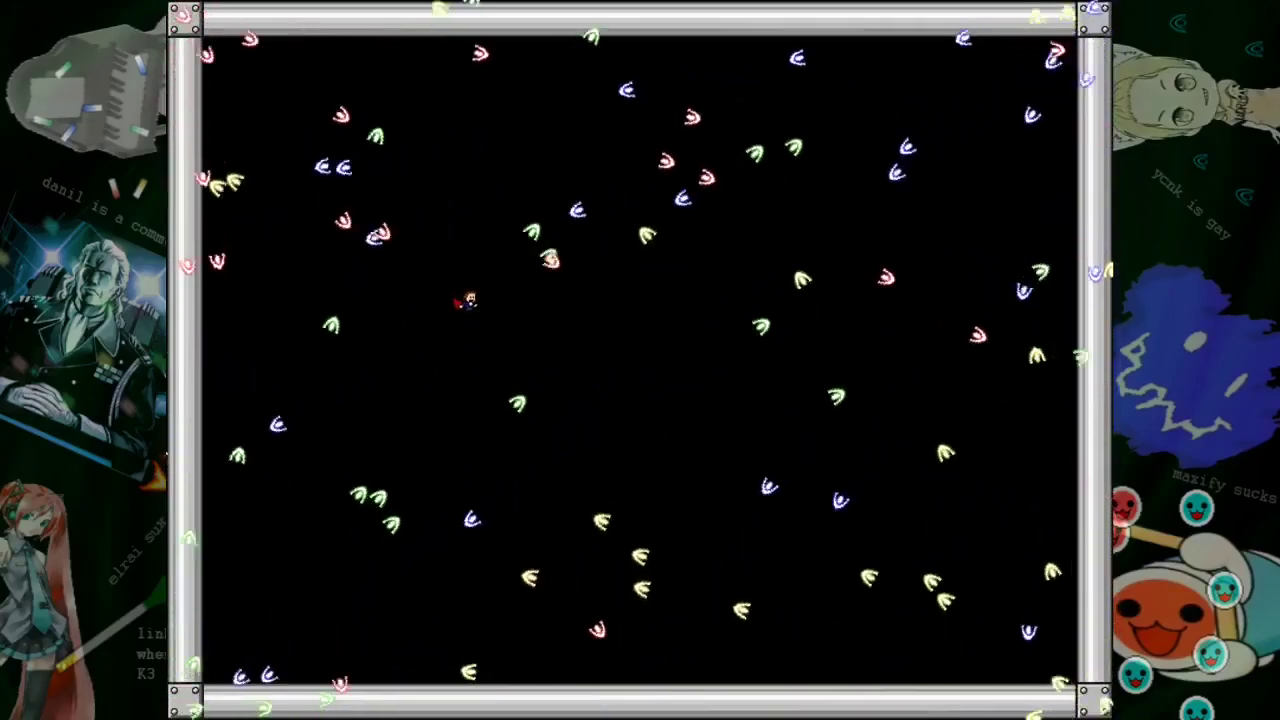
key(Down)
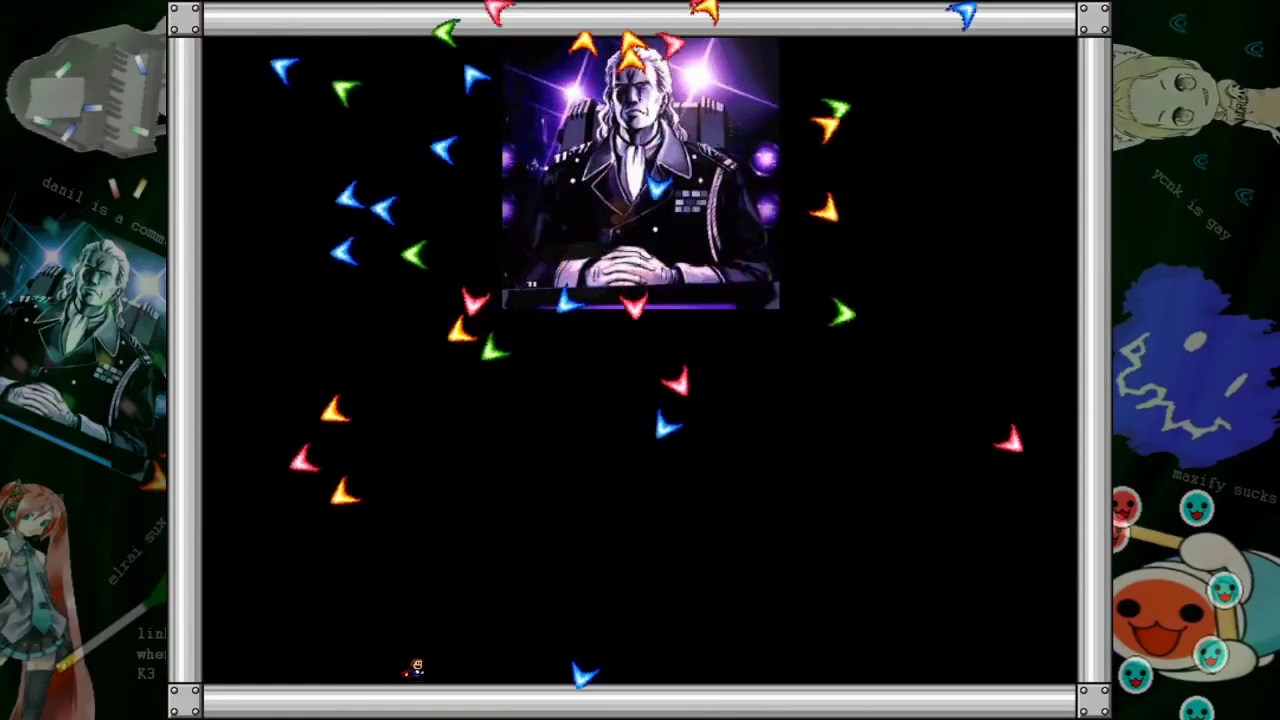
key(Right)
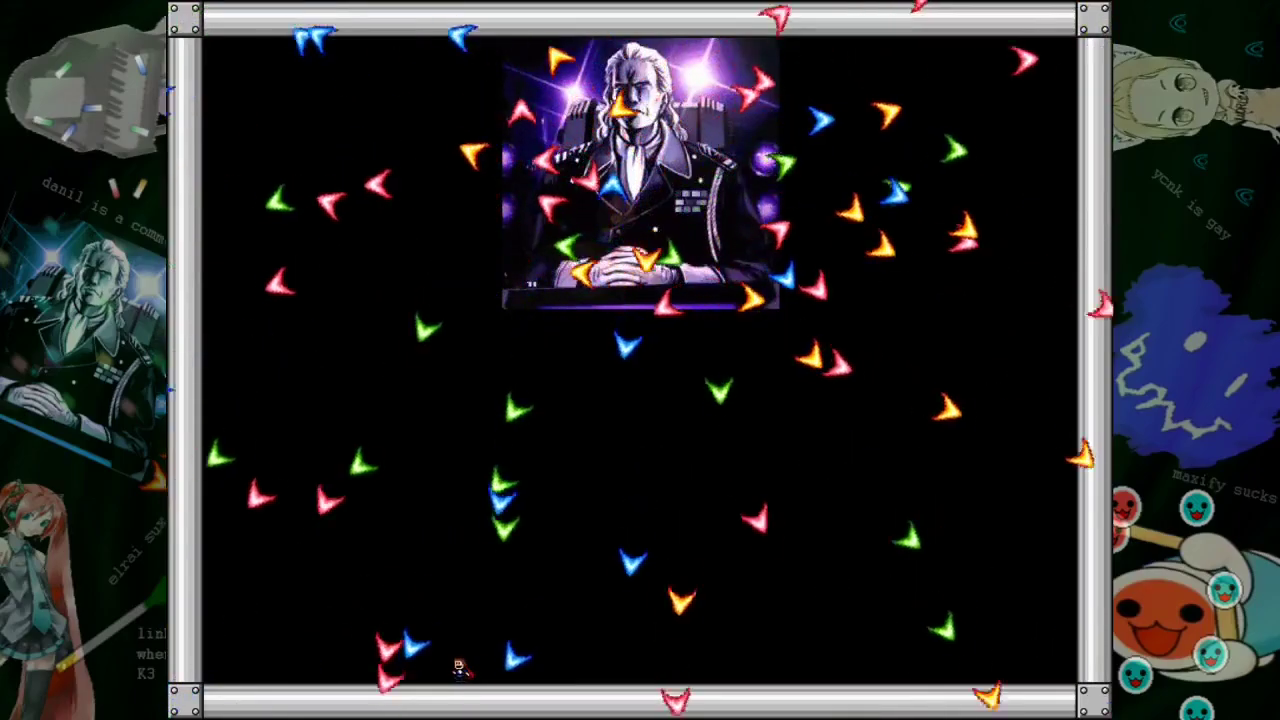
key(Left)
key(Up)
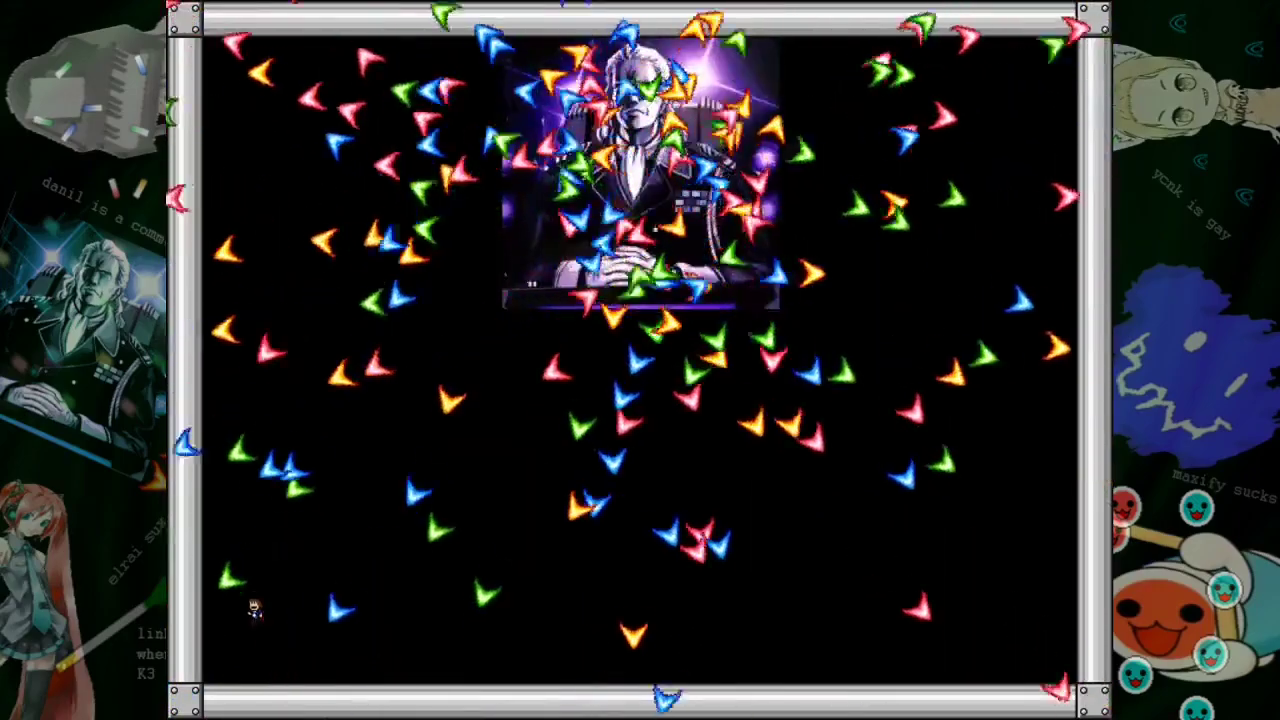
key(Left)
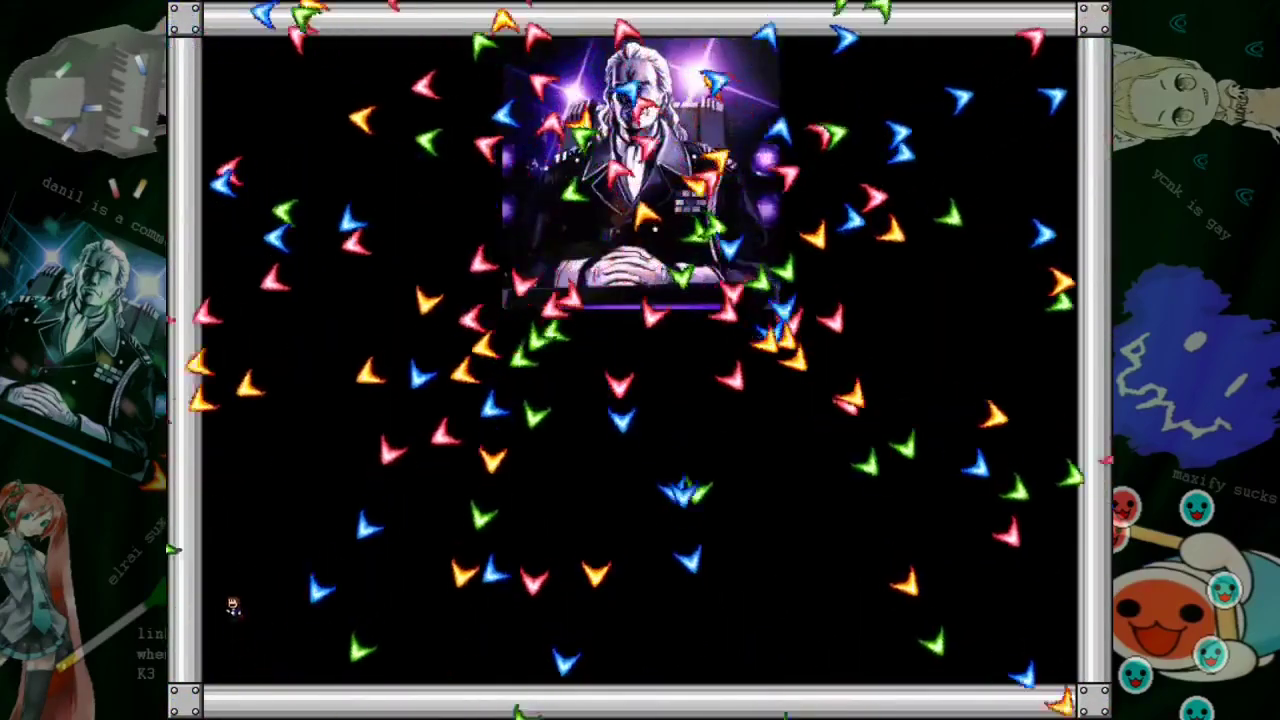
key(Left)
key(Down)
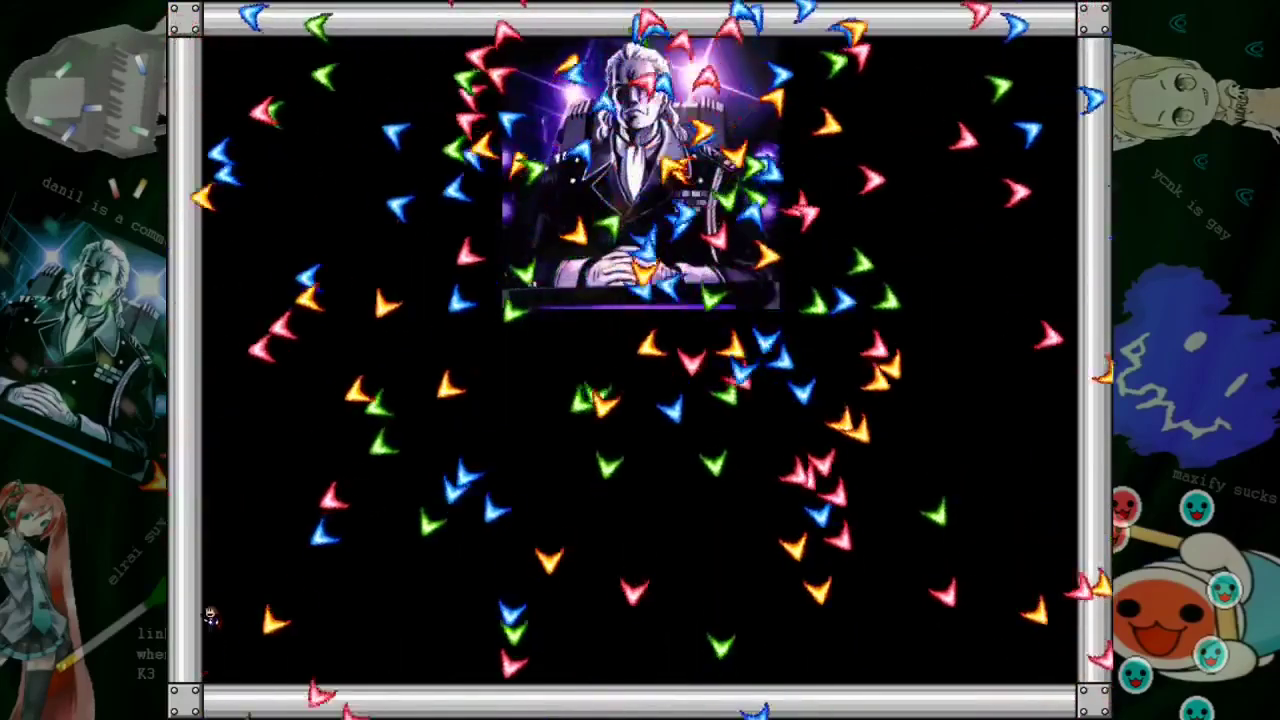
key(Right)
key(Down)
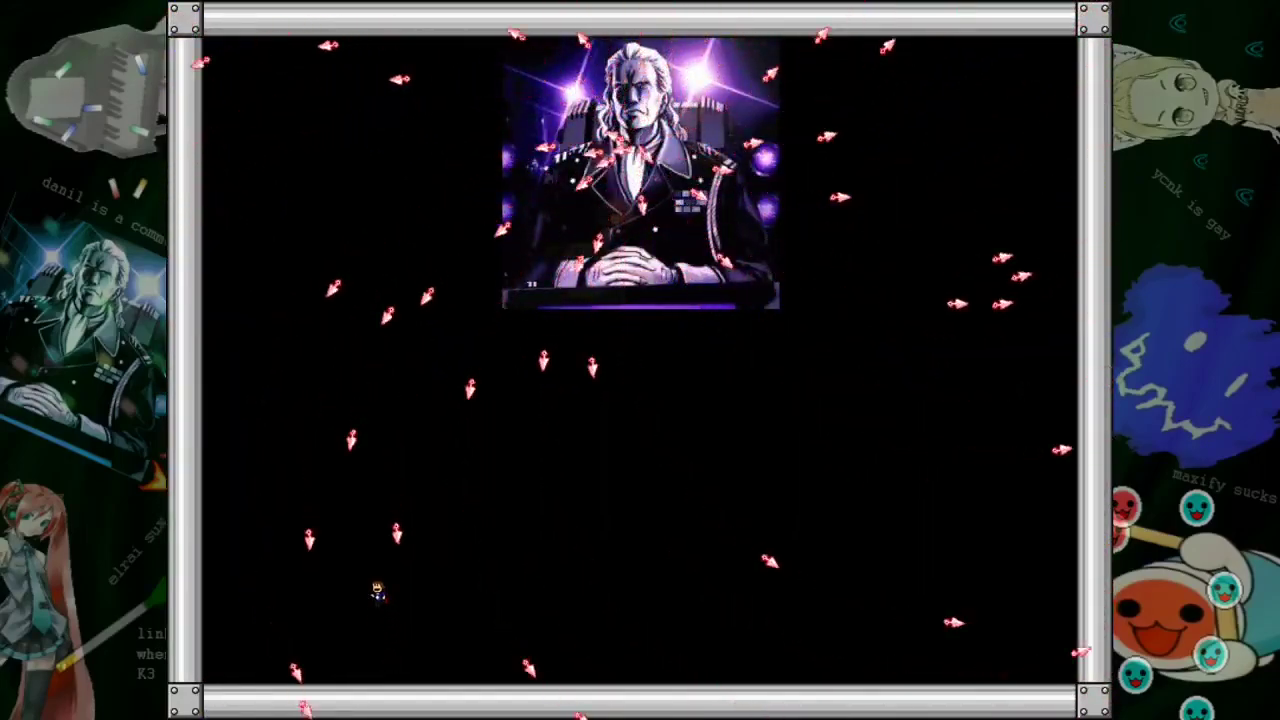
key(Up)
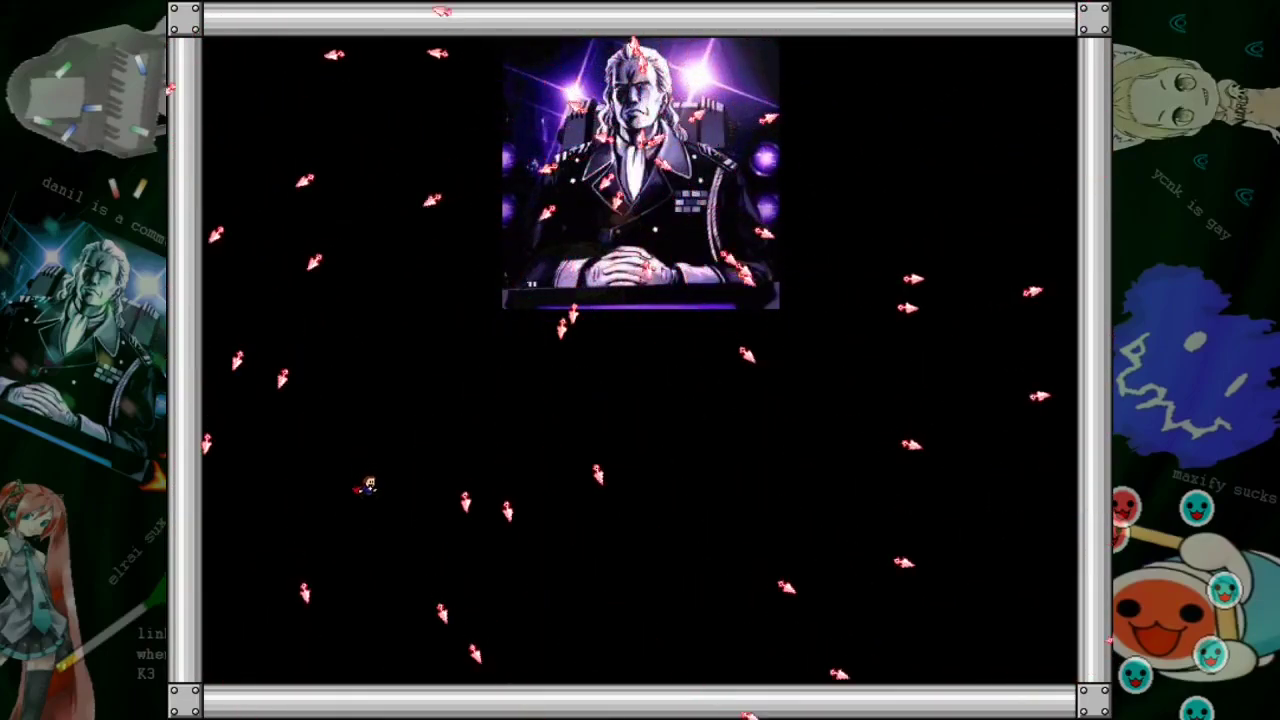
key(Left)
key(Up)
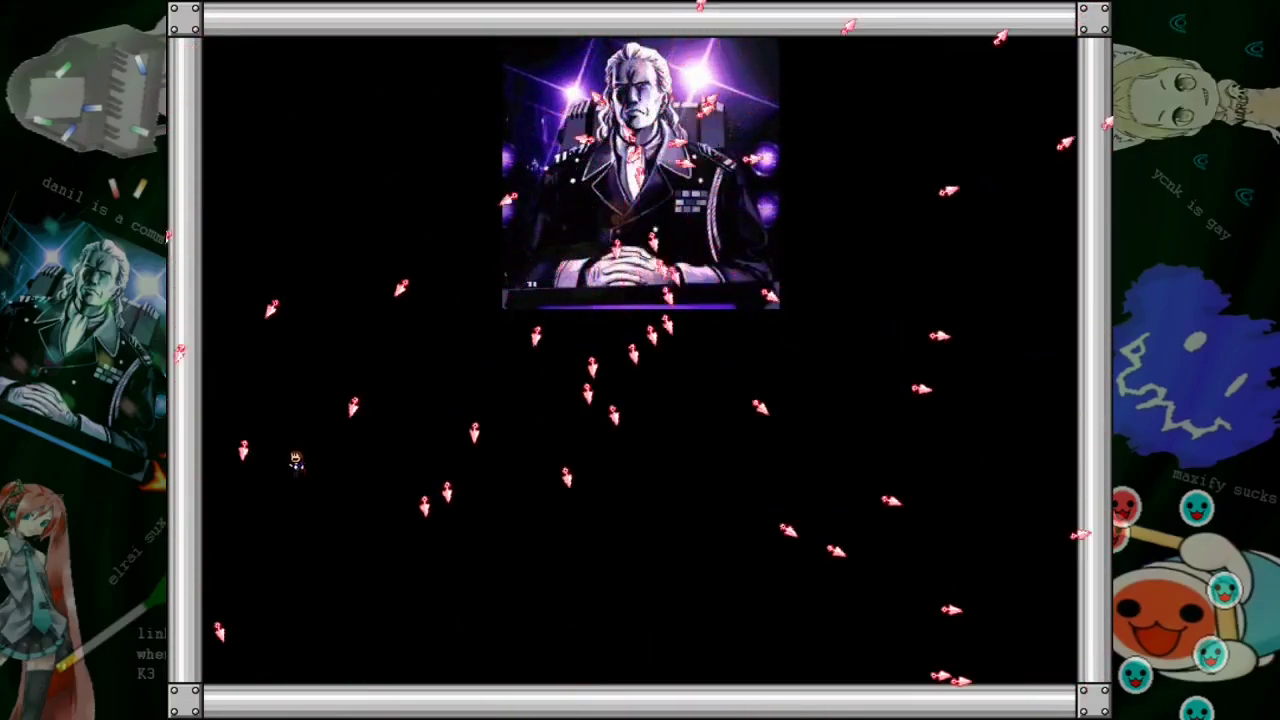